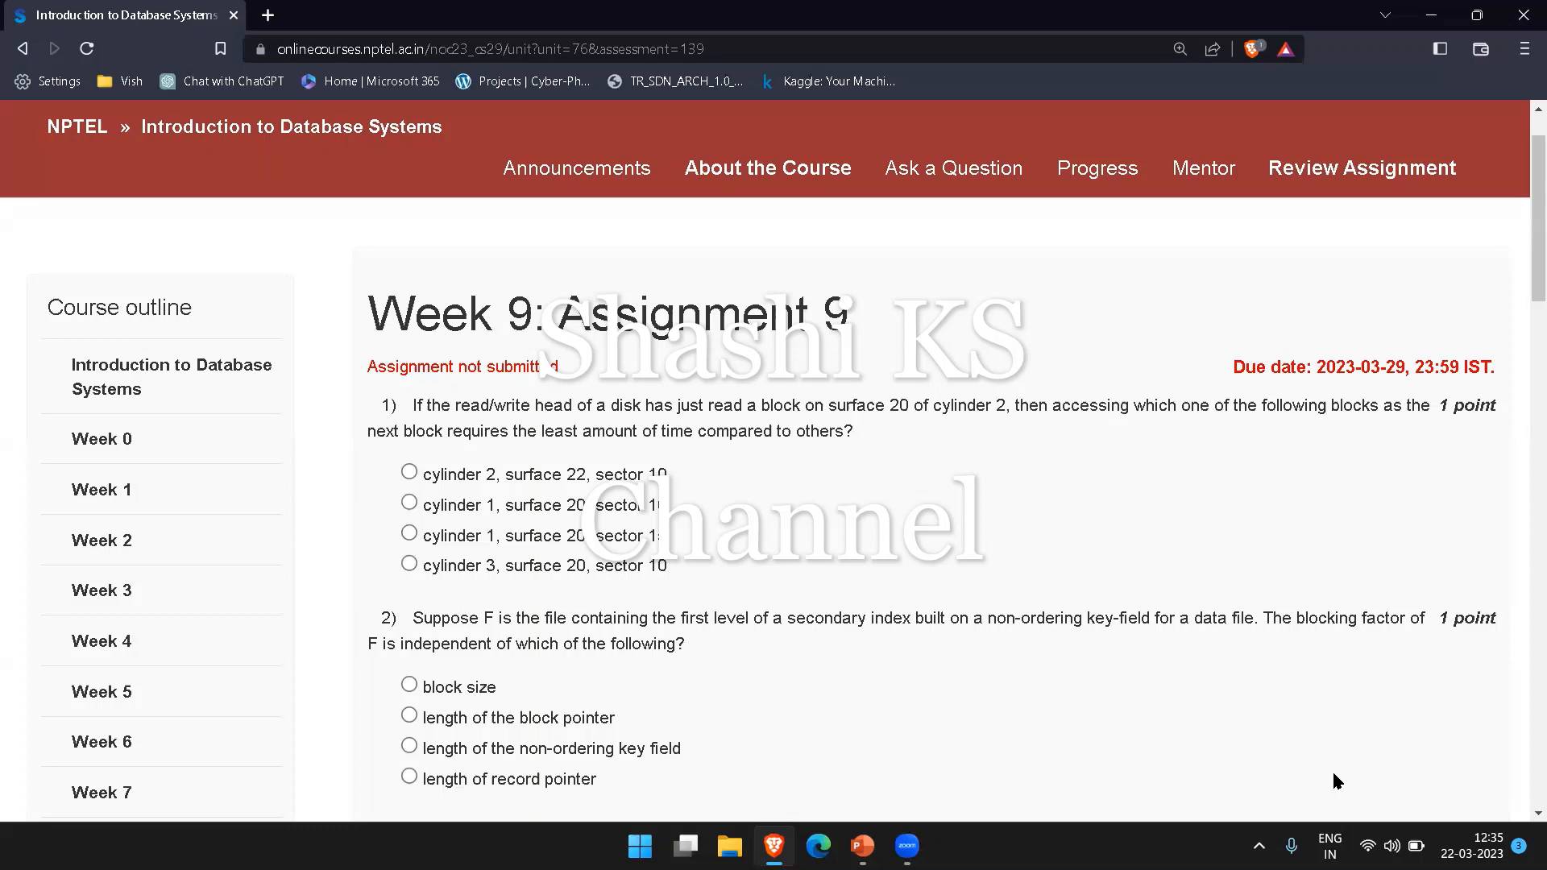
- Select 'cylinder 2, surface 22, sector 10' as the answer to question 1
left_click(409, 473)
left_click_drag(1538, 249, 1524, 318)
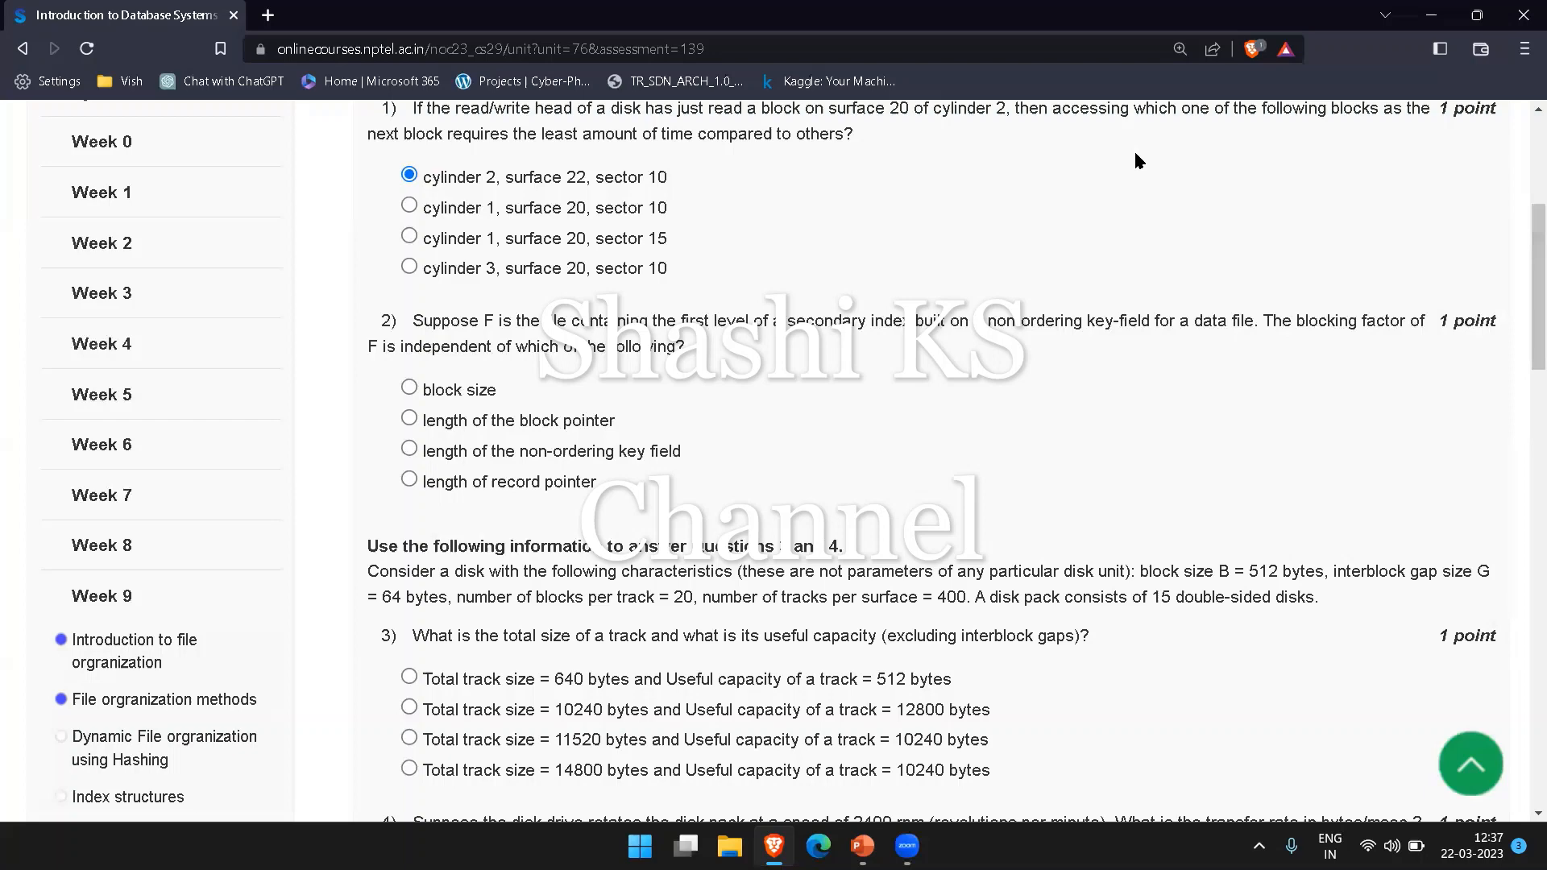
- Select 'length of record pointer' as the answer to question 2
left_click(409, 482)
left_click_drag(1523, 347, 1525, 436)
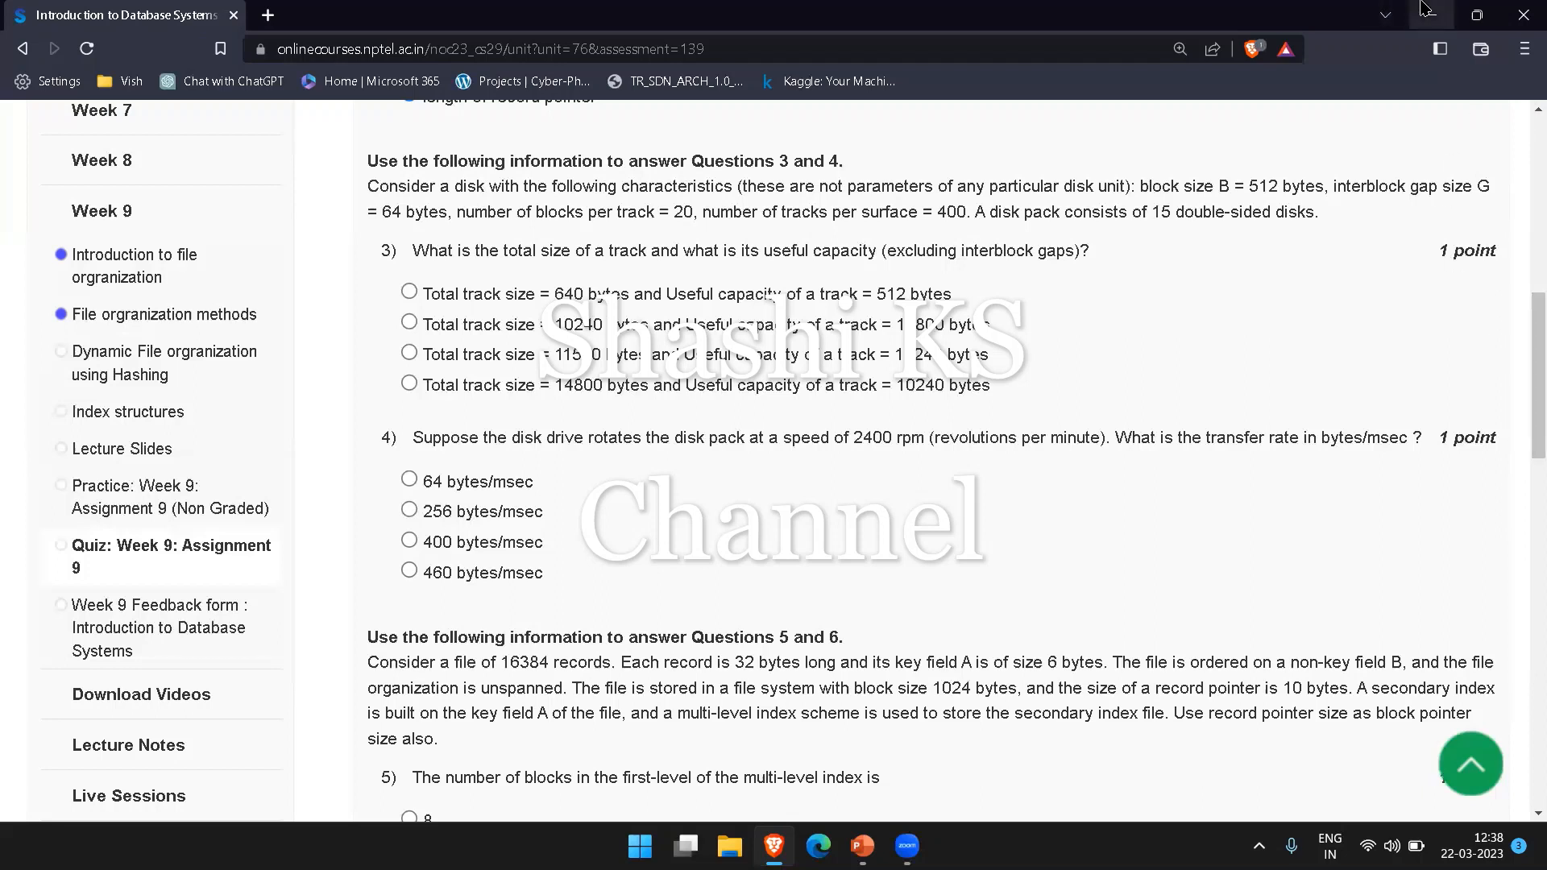
- Select the 11520-byte track, 10240-byte capacity option for question 3 and 460 bytes/msec for question 4
left_click(410, 354)
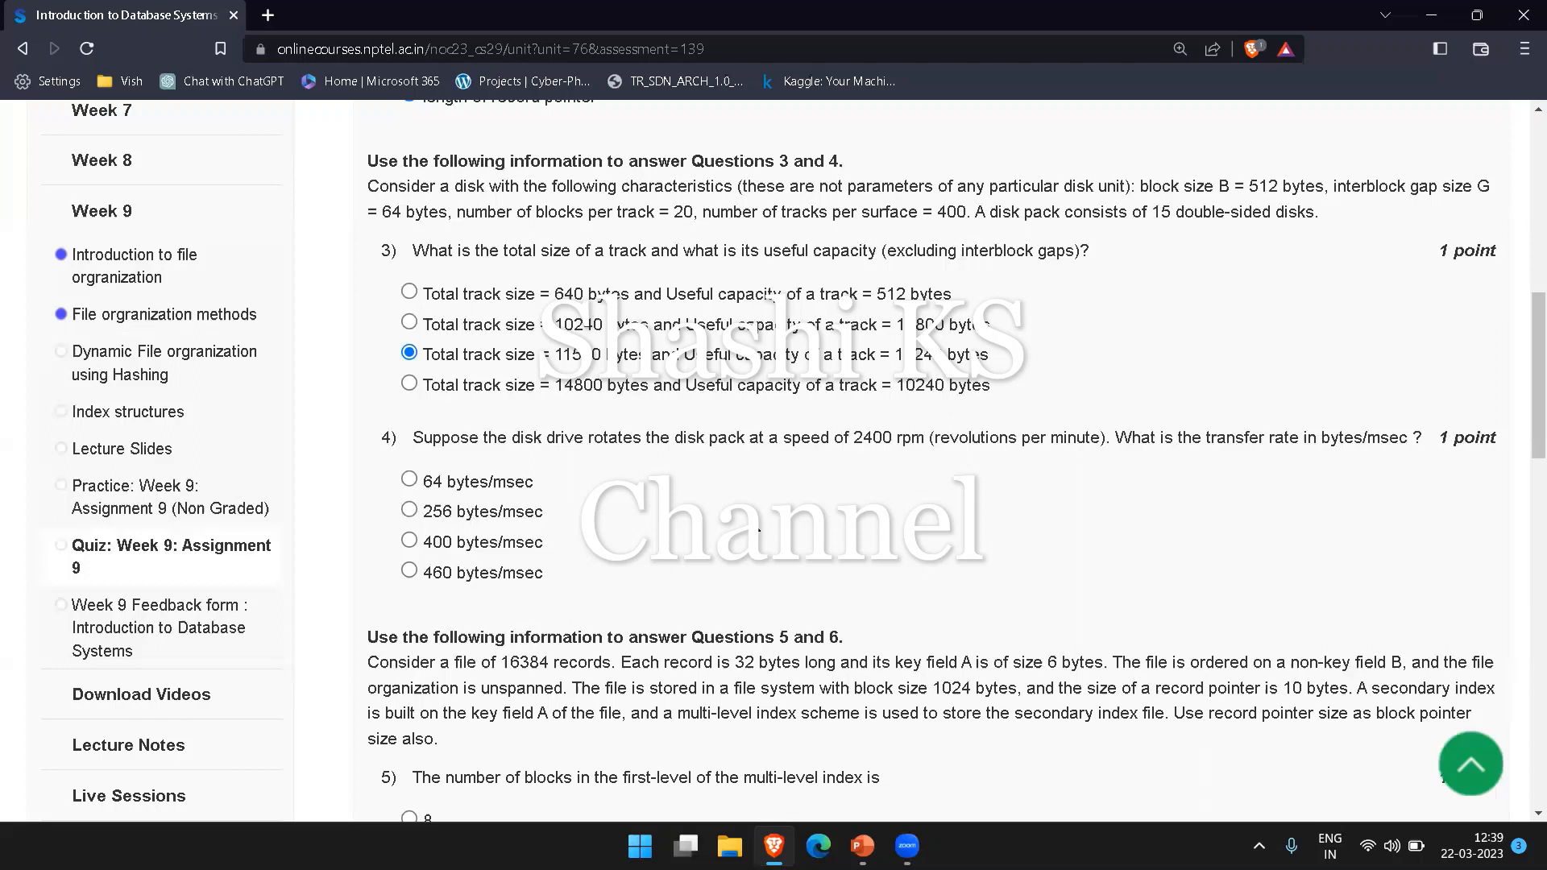
left_click(409, 572)
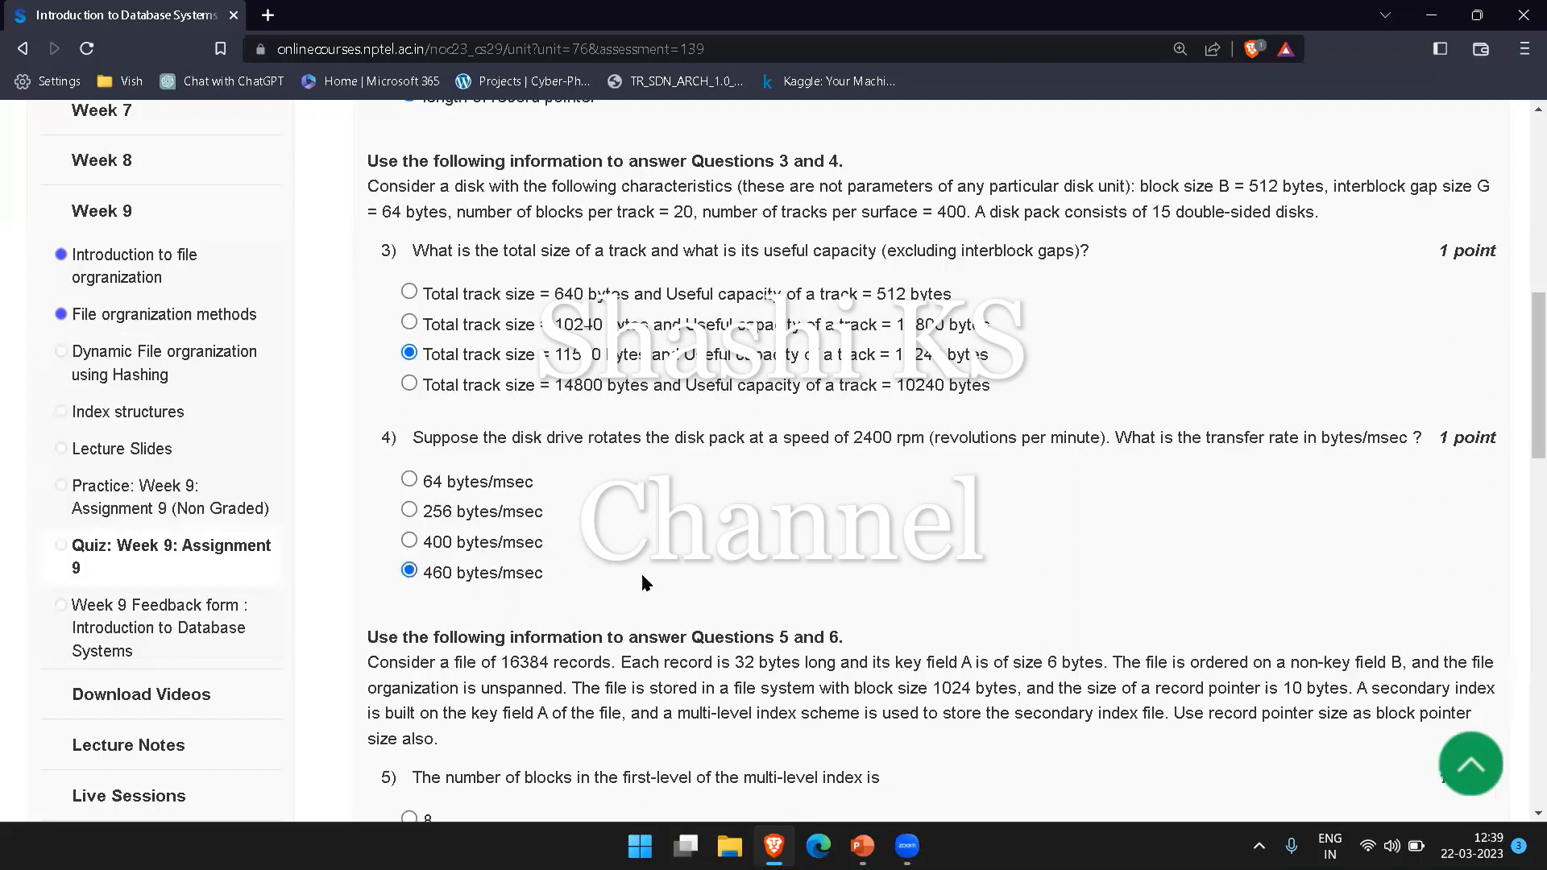